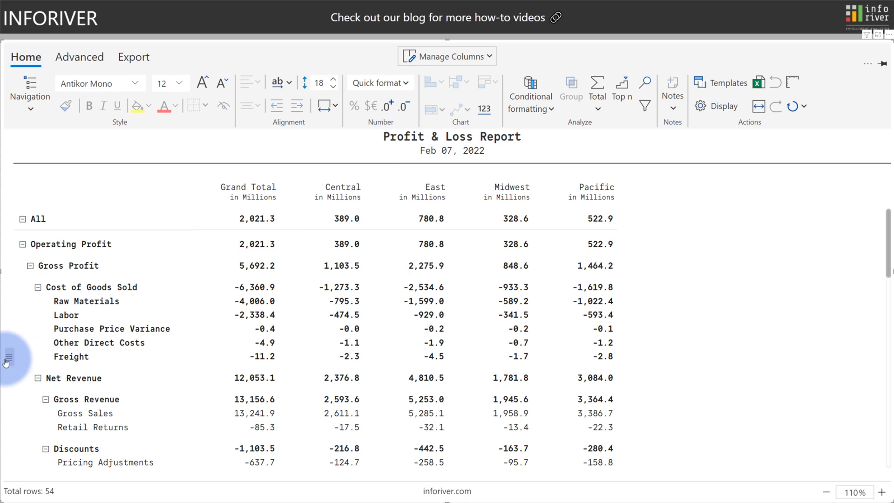
# Add a 'Freight as % of Total' contribution row below Freight, showing 0.7% overall.
pyautogui.click(6, 362)
pyautogui.moveTo(39, 411)
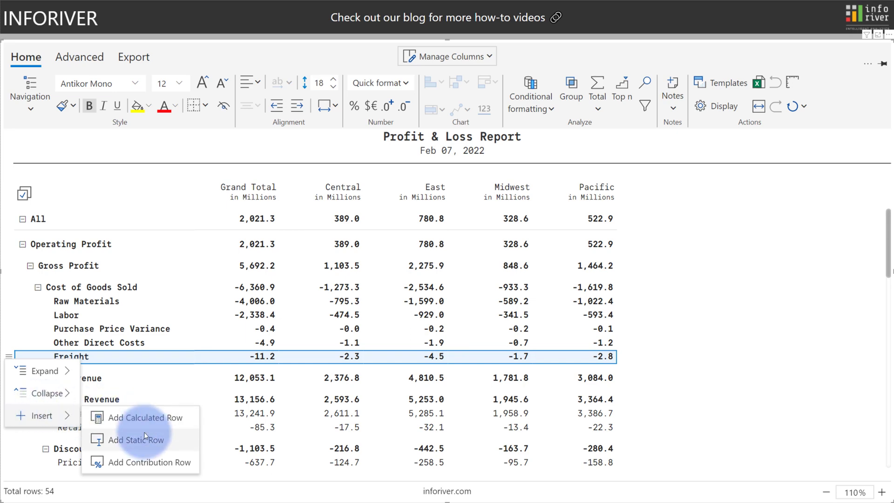
pyautogui.click(145, 462)
pyautogui.click(25, 356)
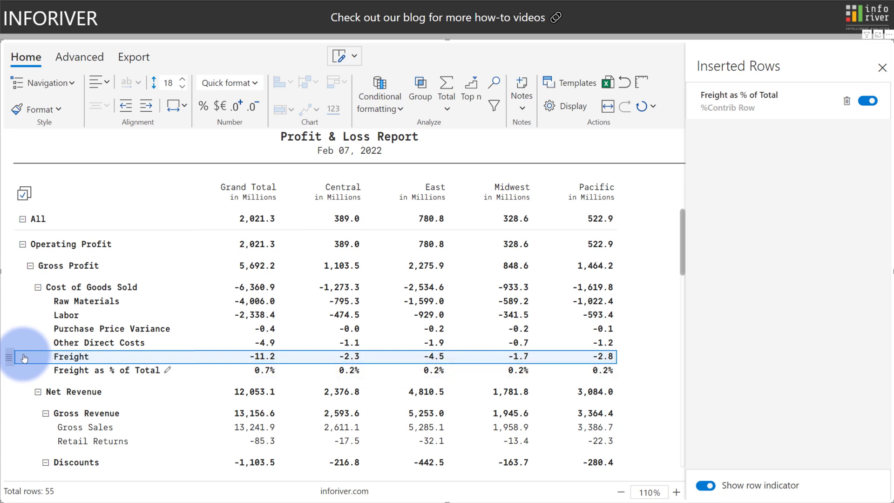
# Insert a blank static row titled 'Digital Goods' directly below Freight.
pyautogui.click(10, 357)
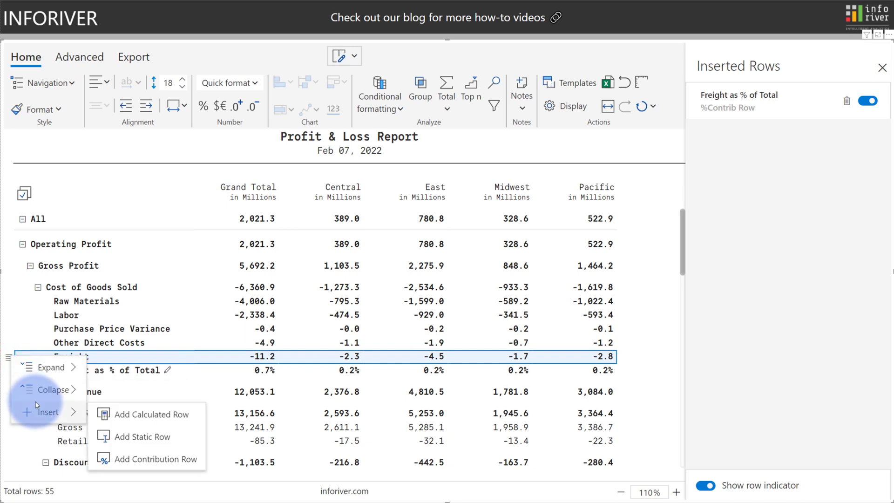
pyautogui.click(101, 437)
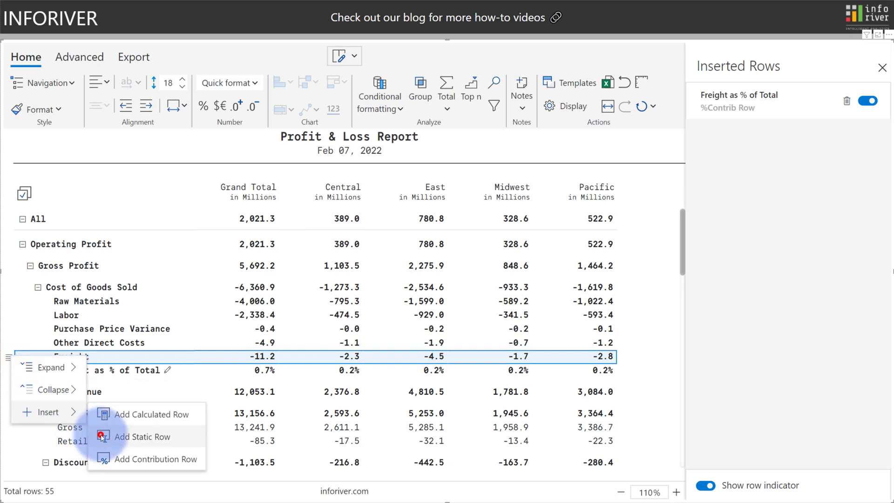
pyautogui.tripleClick(757, 122)
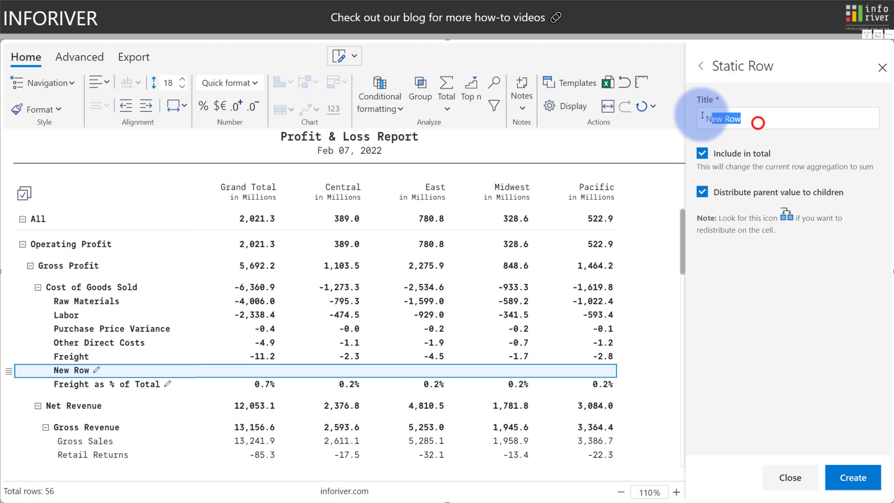
pyautogui.write('Digital Goods')
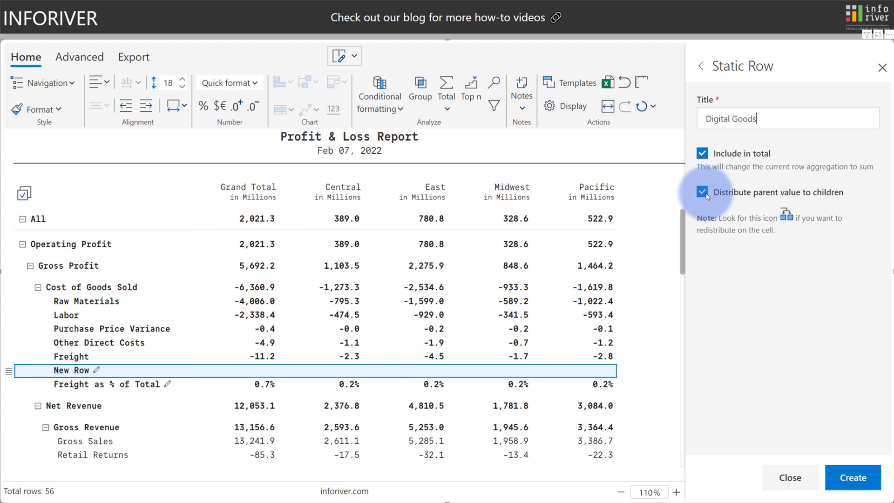
pyautogui.click(840, 475)
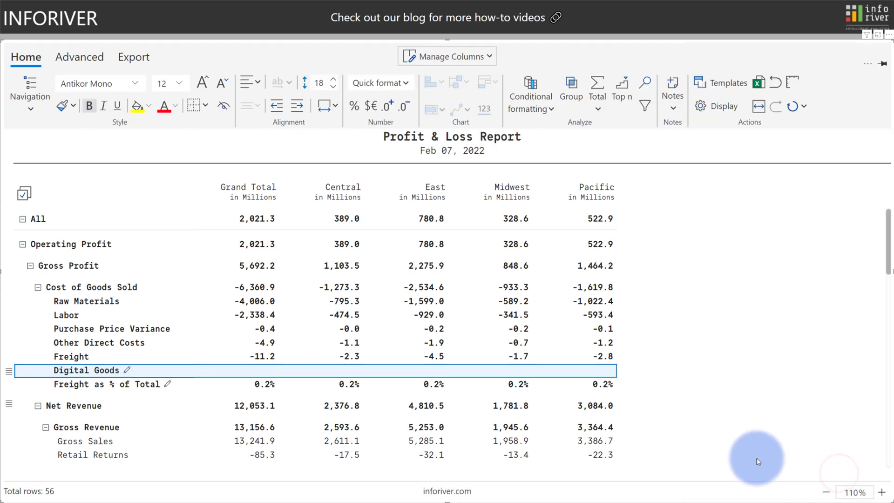
# Enter -10m in the Digital Goods Grand Total cell, splitting -2.5 per region.
pyautogui.click(257, 370)
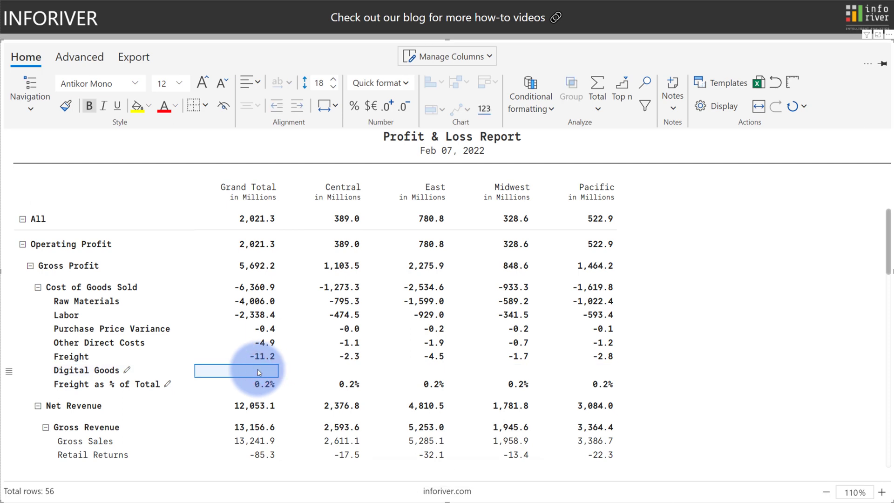
pyautogui.write('- 10m')
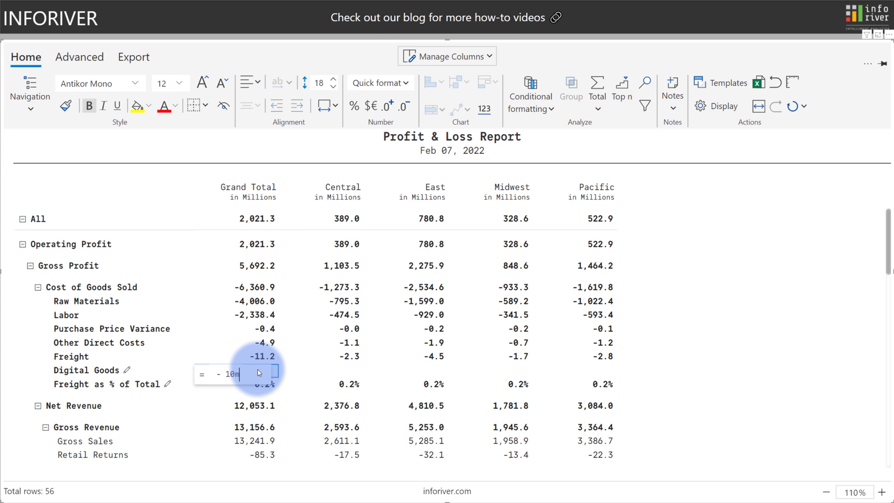
pyautogui.press('Return')
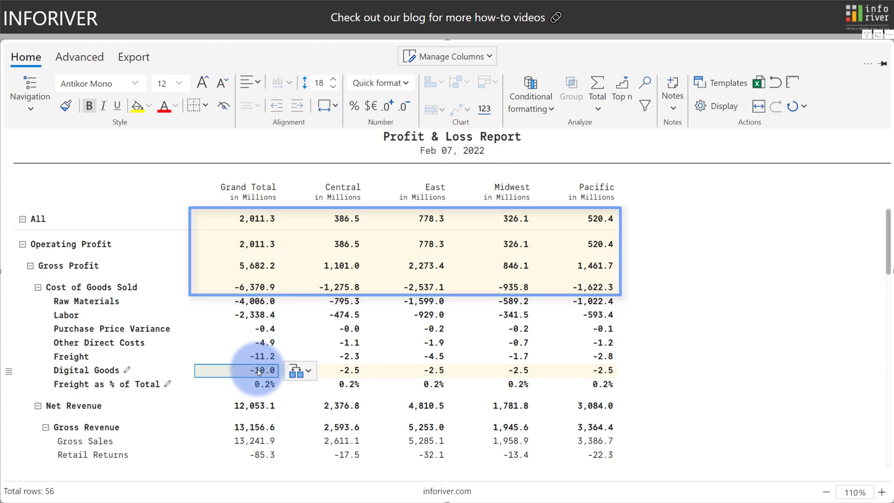
# Redistribute Digital Goods' -10.0 by Cost of Goods Sold actuals: -2.0, -4.0, -1.5, -2.5.
pyautogui.click(297, 371)
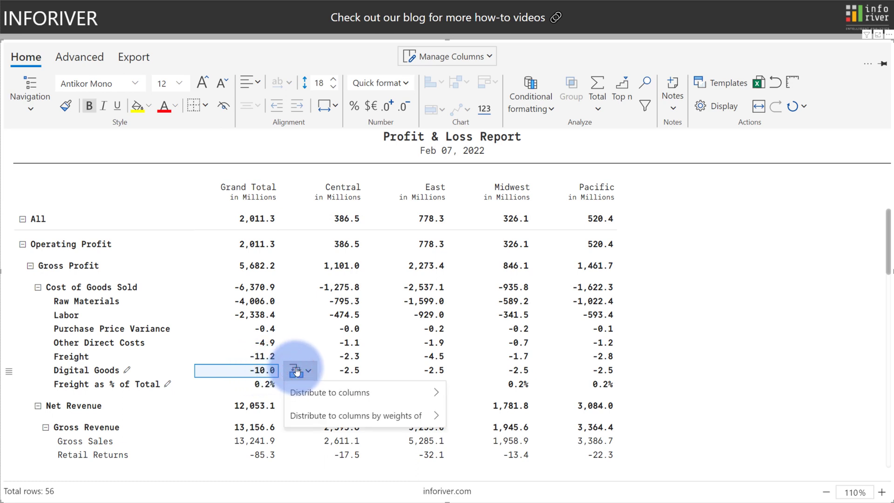
pyautogui.press('Down')
pyautogui.press('Right')
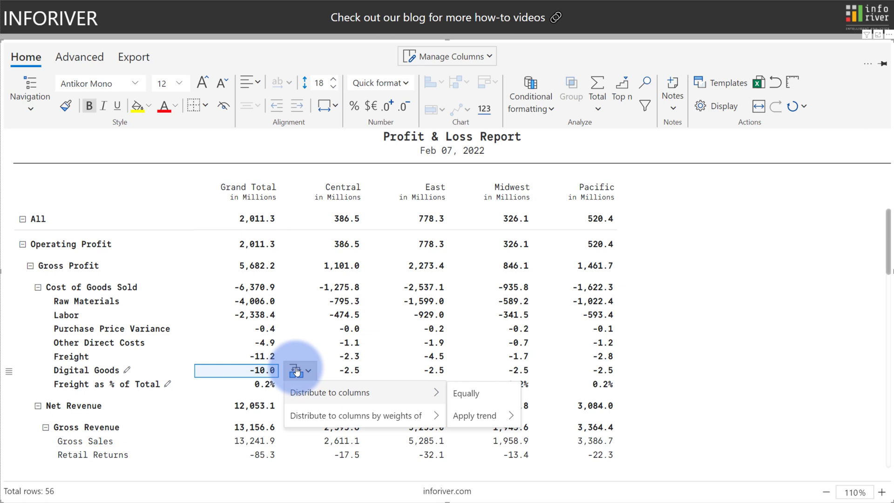
pyautogui.moveTo(458, 415)
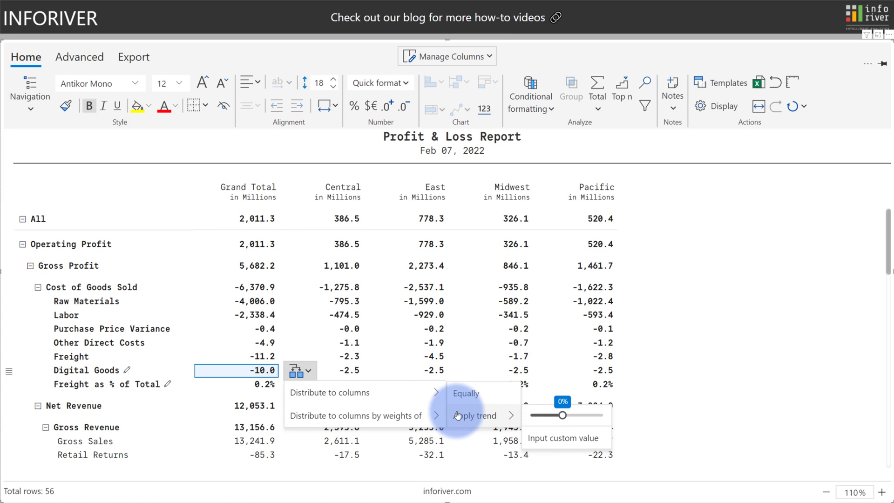
pyautogui.moveTo(410, 415)
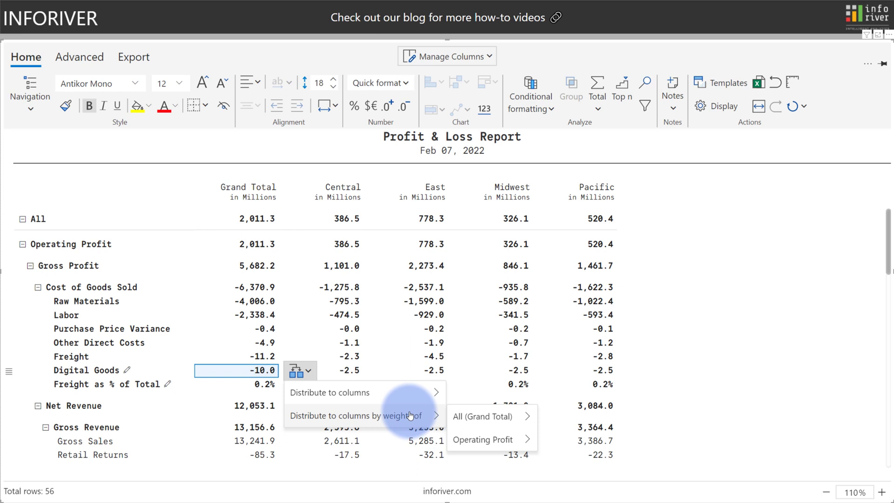
pyautogui.moveTo(485, 440)
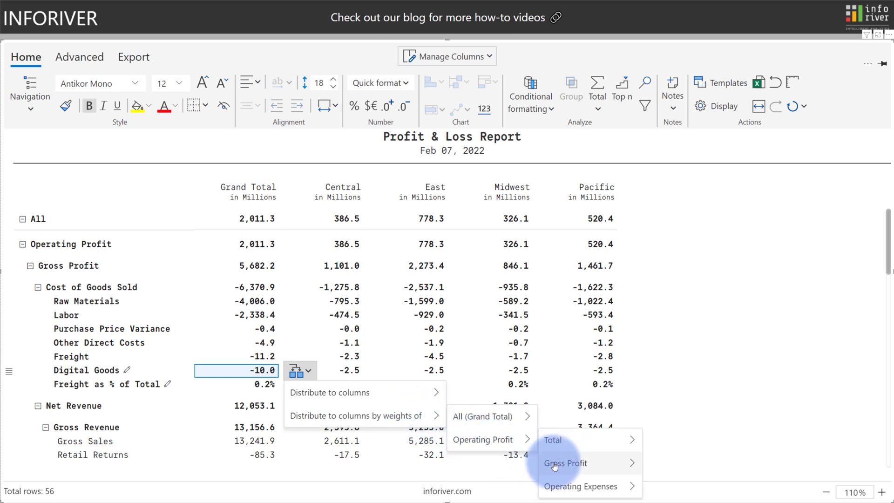
pyautogui.moveTo(557, 465)
pyautogui.moveTo(684, 468)
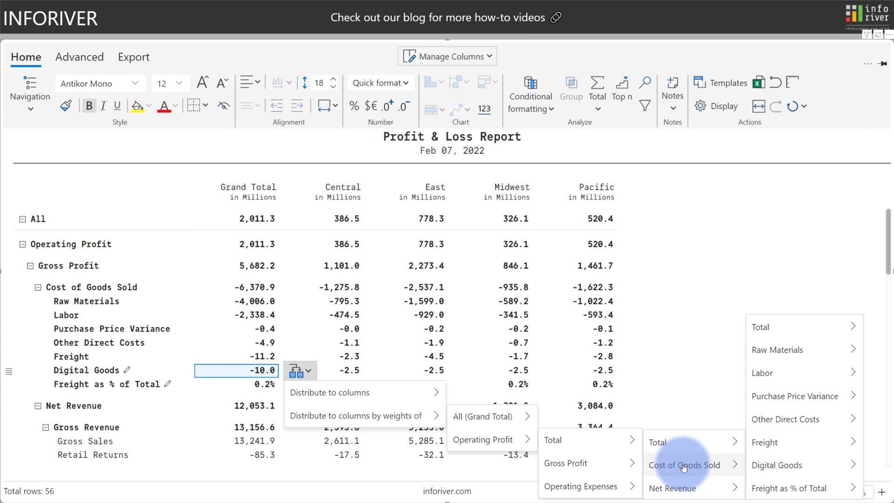
pyautogui.moveTo(770, 328)
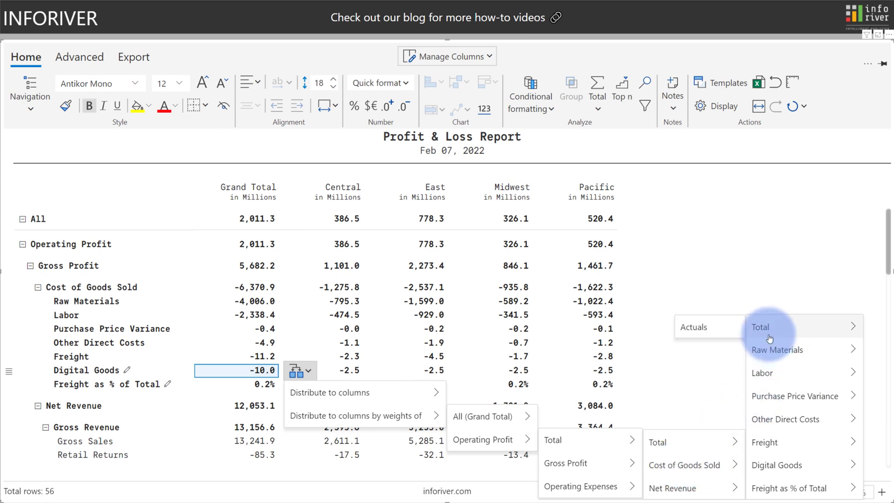
pyautogui.click(714, 334)
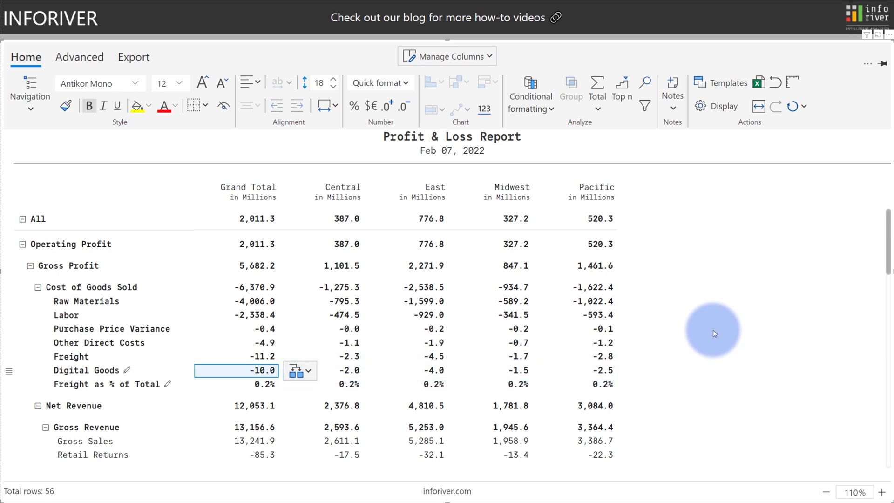
# Insert a calculated row below Digital Goods titled 'Misc COGS'.
pyautogui.click(7, 372)
pyautogui.moveTo(46, 425)
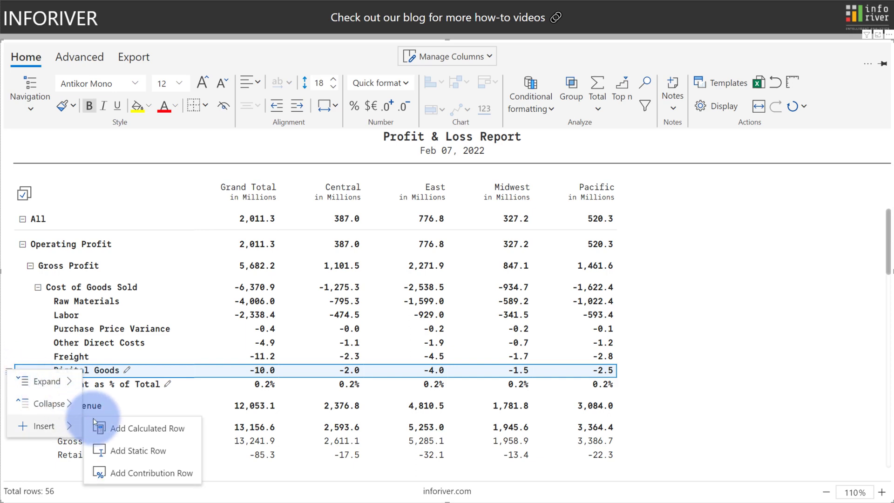
pyautogui.click(117, 429)
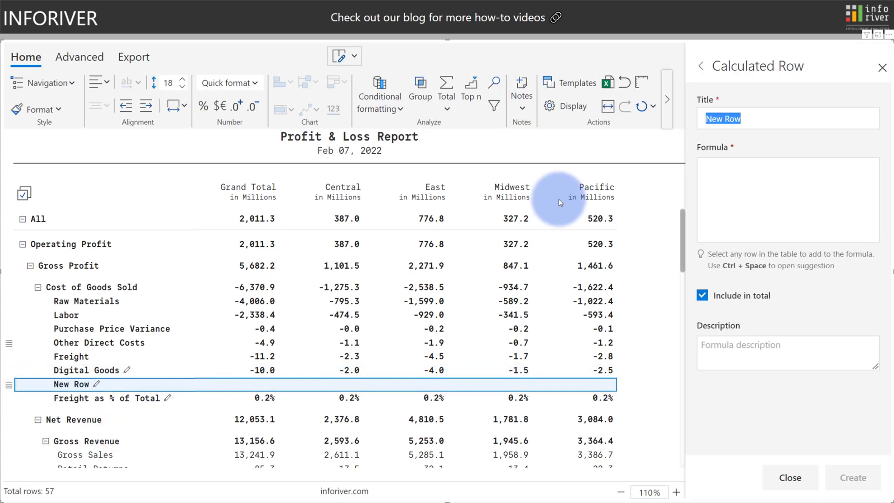
pyautogui.press('BackSpace')
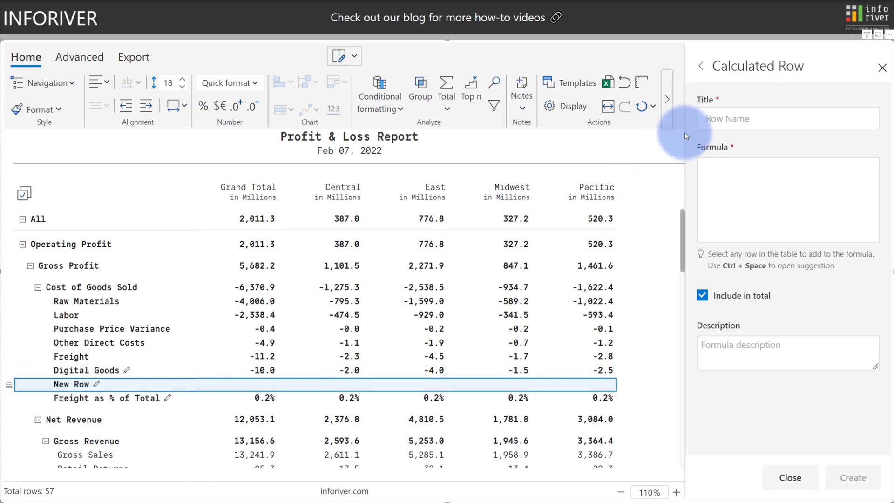
pyautogui.write('Misc COGS')
# Set its formula to Other Direct Costs + Freight and exclude it from totals.
pyautogui.click(718, 170)
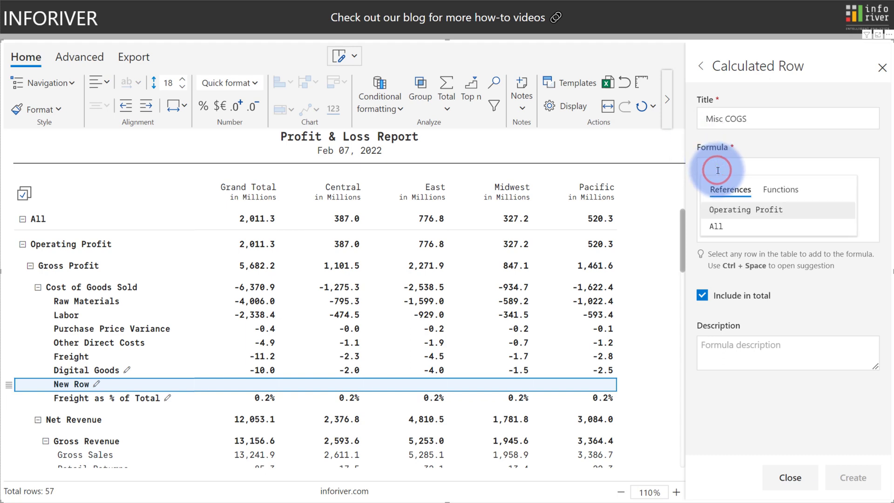
pyautogui.press('Return')
pyautogui.write('.')
pyautogui.press('Return')
pyautogui.write('.')
pyautogui.press('Return')
pyautogui.write('.')
pyautogui.press('Down')
pyautogui.press('Down')
pyautogui.press('Return')
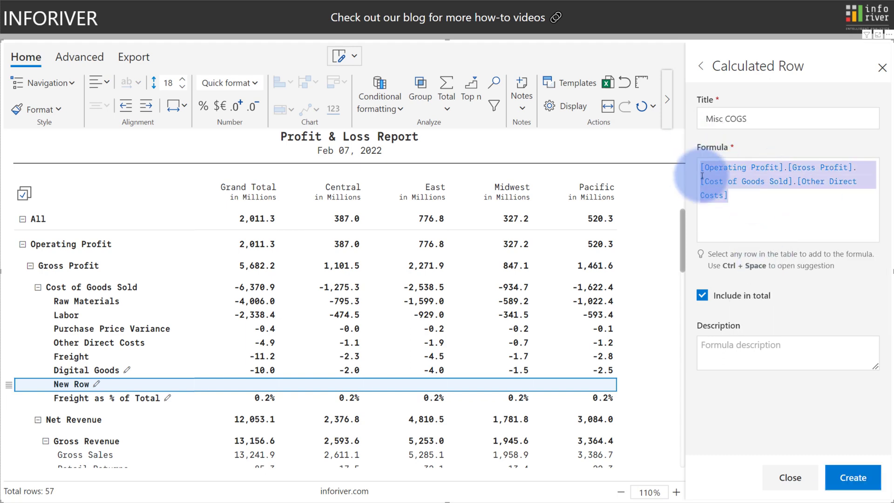
pyautogui.write('+ op')
pyautogui.press('Return')
pyautogui.write('.')
pyautogui.press('Return')
pyautogui.write('.')
pyautogui.press('Return')
pyautogui.write('.')
pyautogui.press('Down')
pyautogui.press('Down')
pyautogui.press('Down')
pyautogui.press('Return')
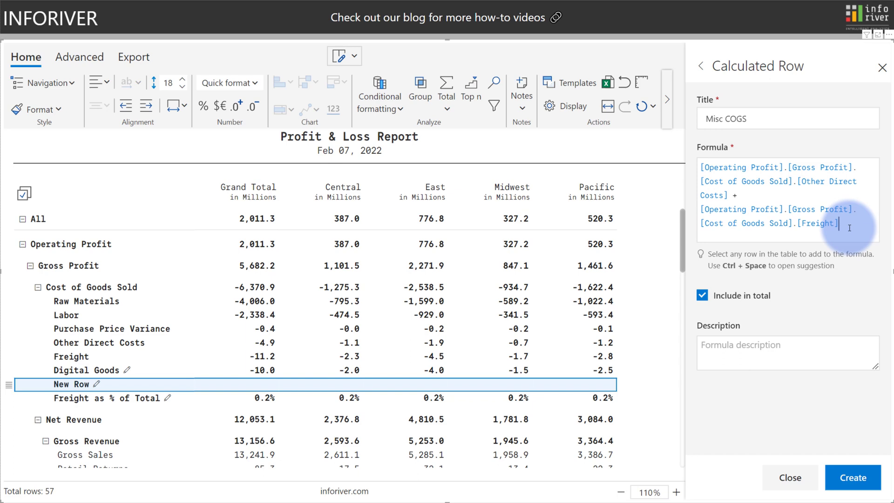
pyautogui.click(702, 301)
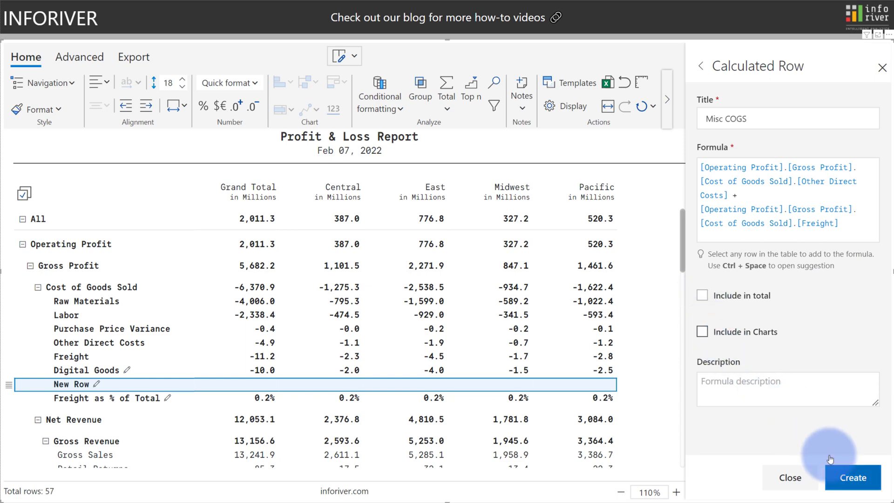
# Create the Misc COGS row and trace Central's -3.4 to Other Direct Costs and Freight.
pyautogui.click(851, 478)
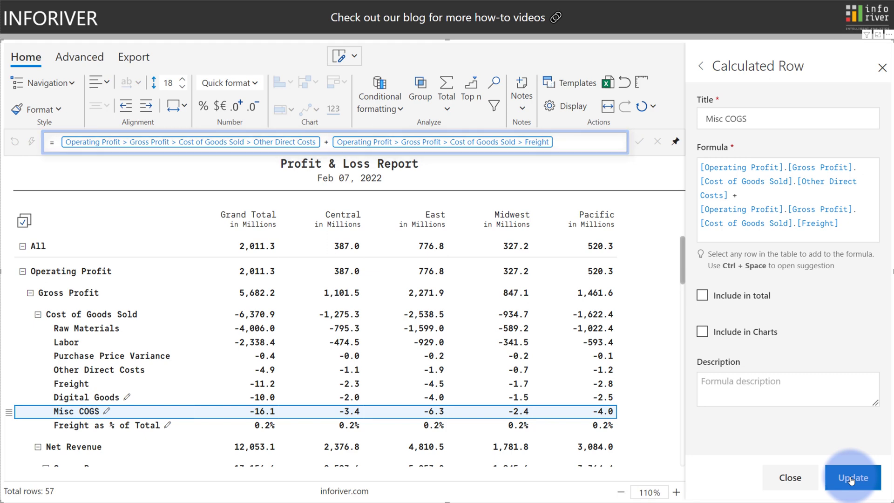
pyautogui.click(348, 413)
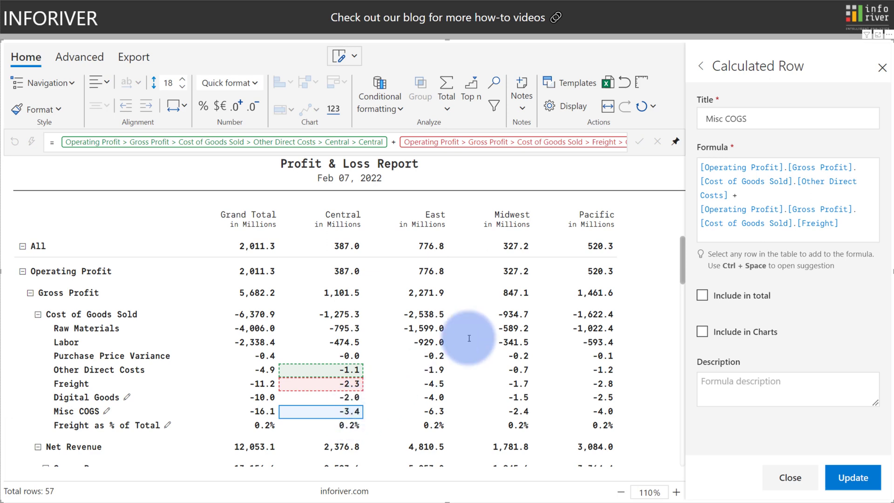
# Add green/red variance bars to the region columns, then check the Misc COGS and Freight % rows.
pyautogui.click(882, 67)
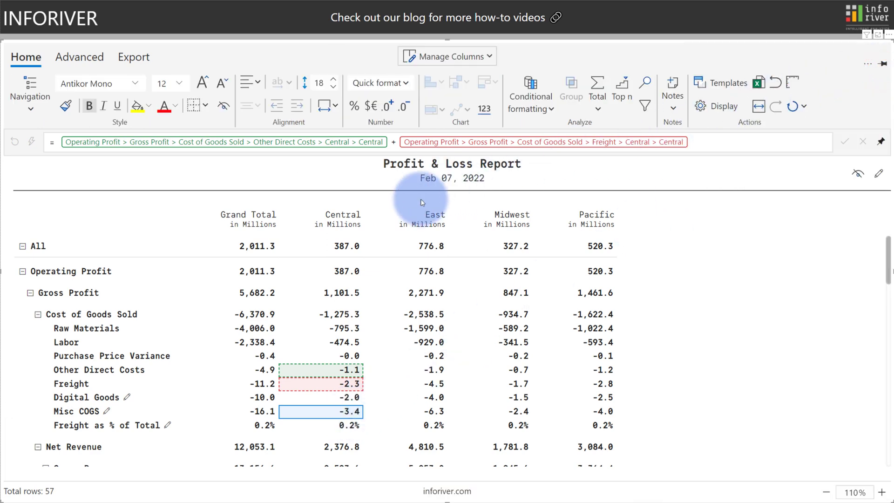
pyautogui.click(345, 224)
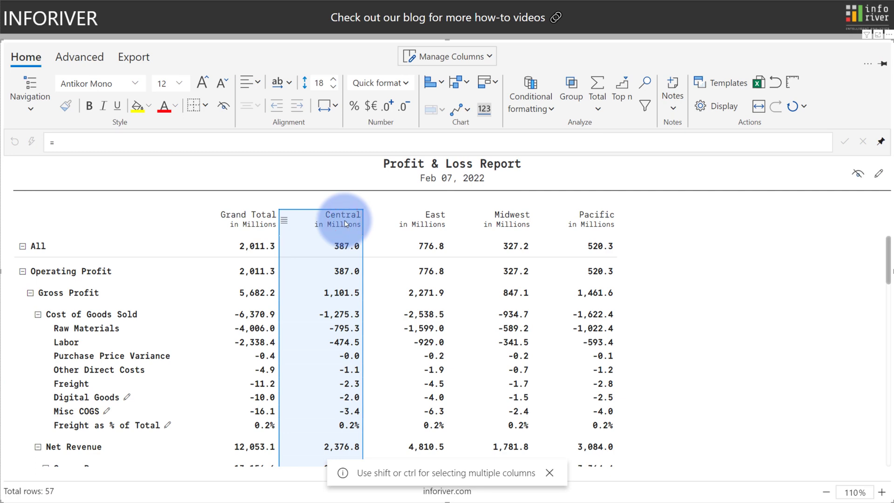
pyautogui.click(492, 85)
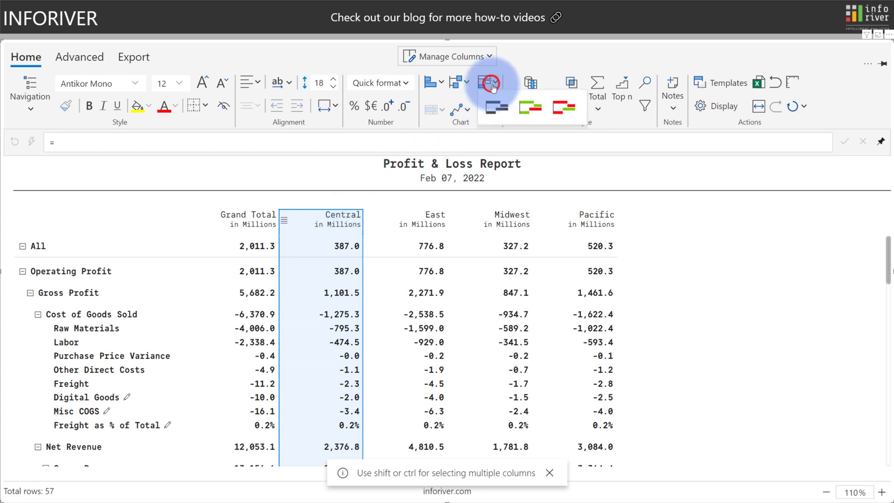
pyautogui.click(526, 108)
pyautogui.click(347, 224)
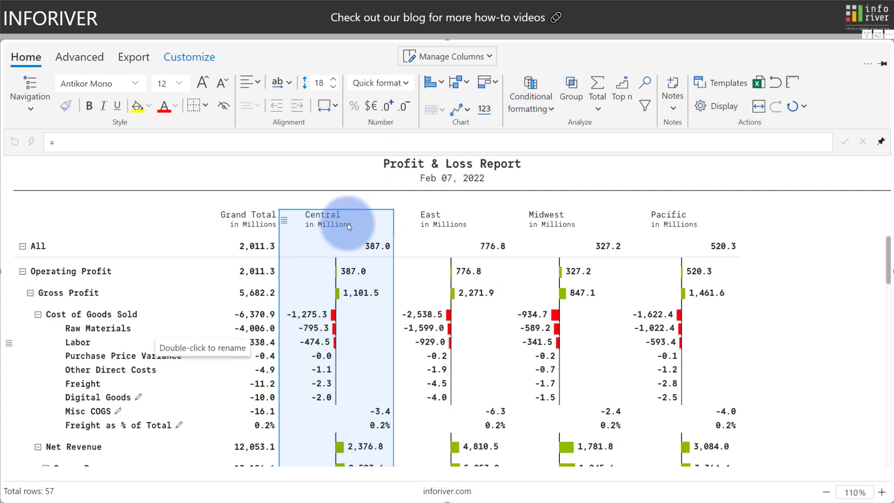
pyautogui.click(55, 412)
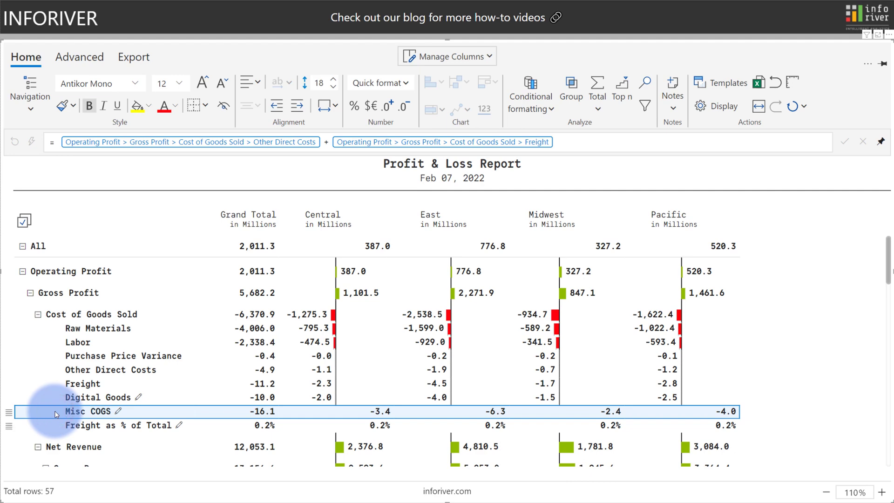
pyautogui.click(56, 430)
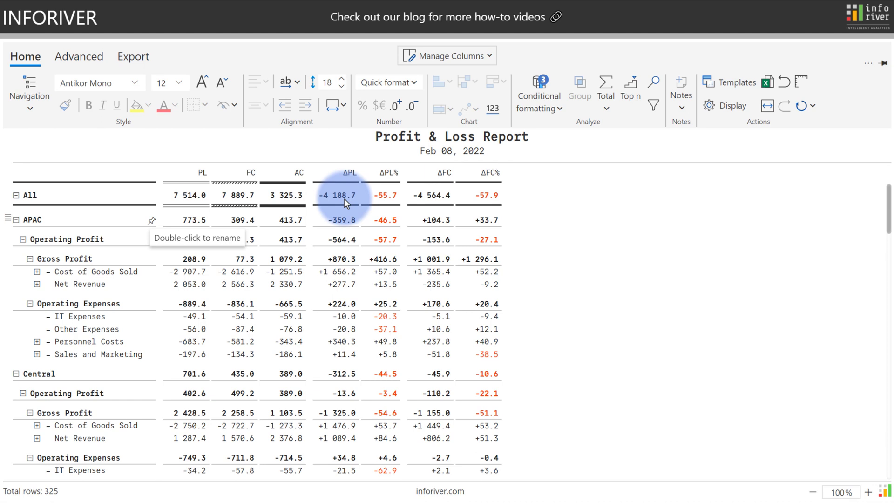
pyautogui.click(41, 219)
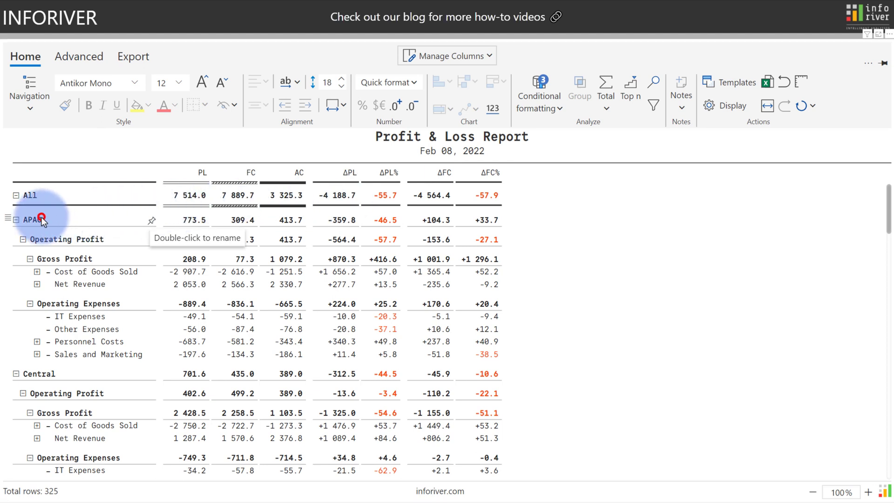
pyautogui.click(41, 373)
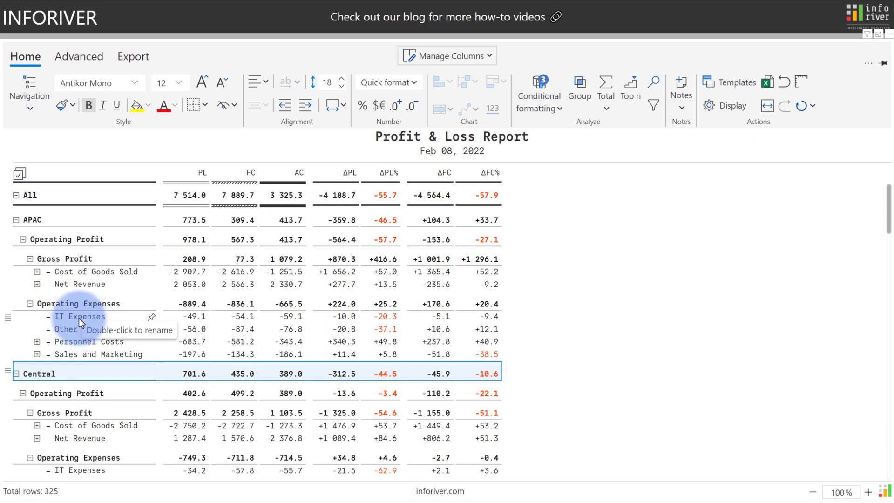
pyautogui.scroll(-3, 82, 330)
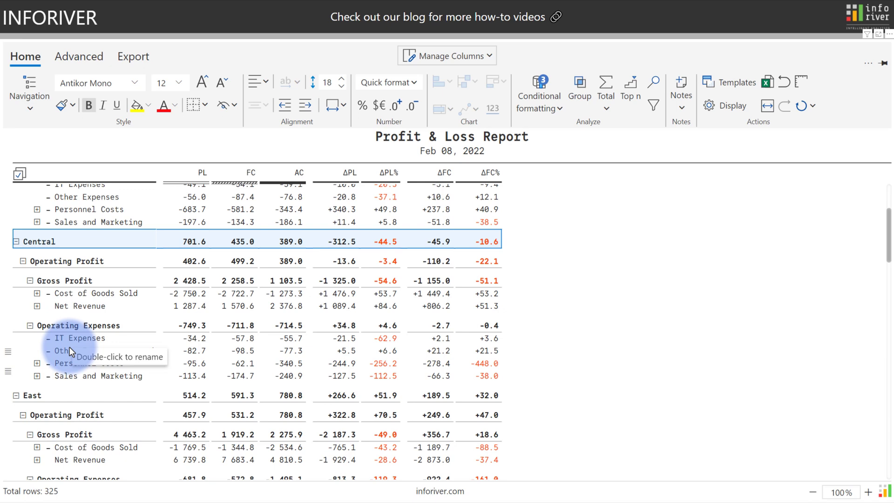
pyautogui.scroll(3, 69, 347)
pyautogui.click(61, 242)
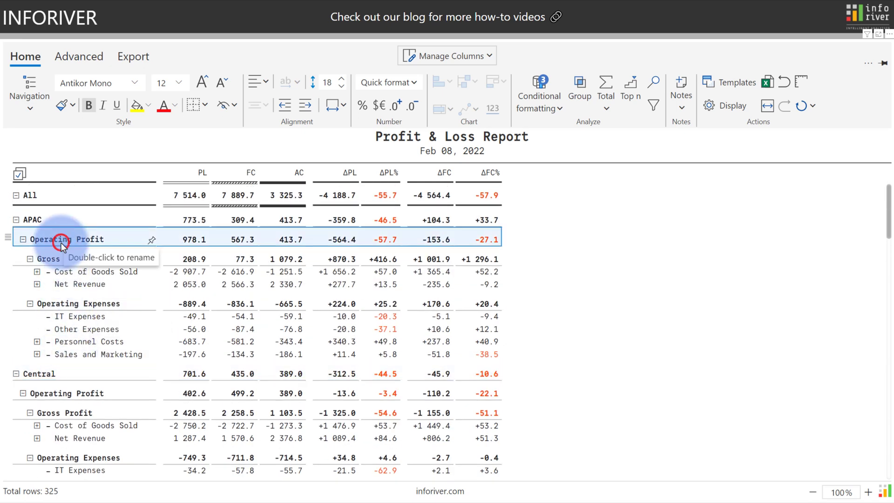
# Insert a 'New Row' template row under Sales and Marketing and check it in APAC, Central and other regions.
pyautogui.click(79, 56)
pyautogui.click(257, 108)
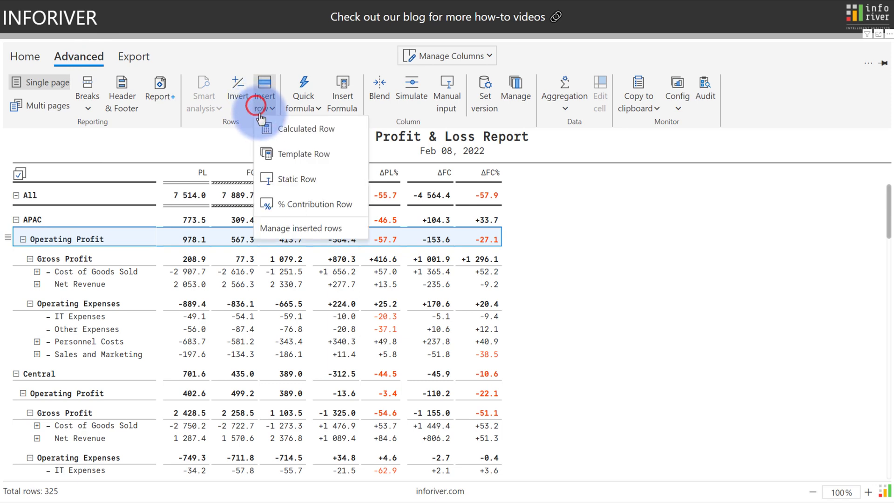
pyautogui.click(275, 155)
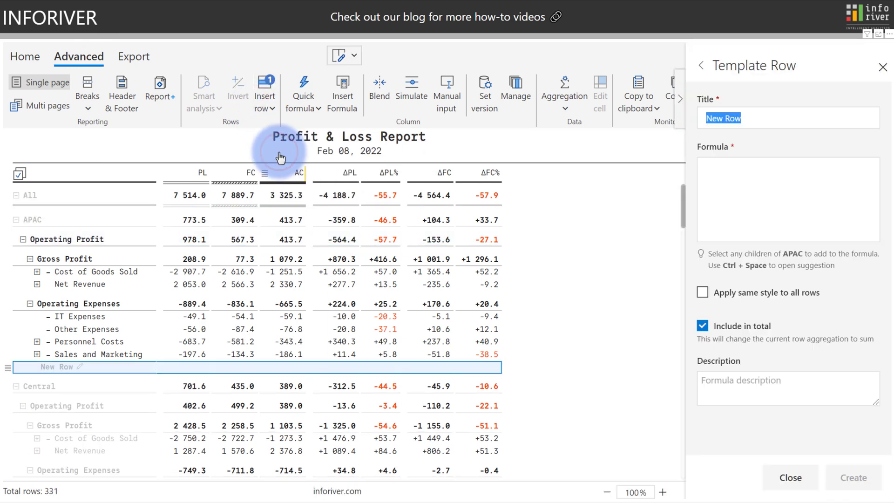
pyautogui.click(279, 158)
pyautogui.click(68, 362)
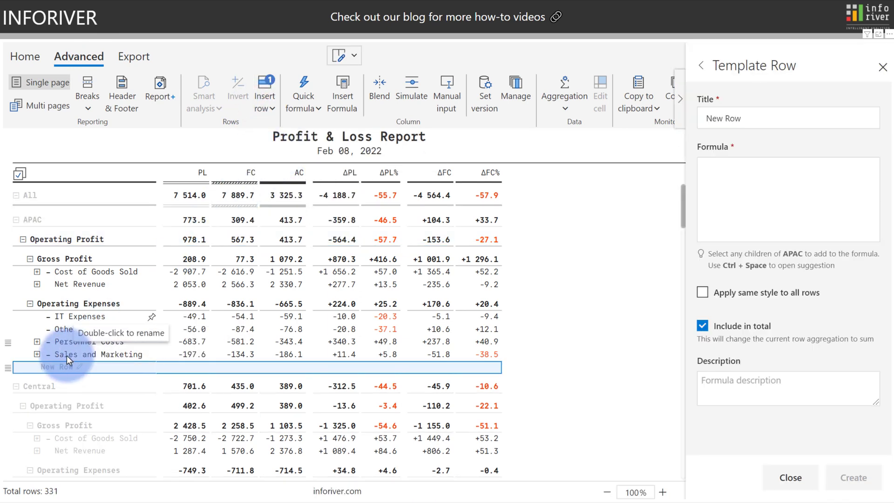
pyautogui.click(38, 219)
pyautogui.scroll(-3, 38, 219)
pyautogui.click(41, 384)
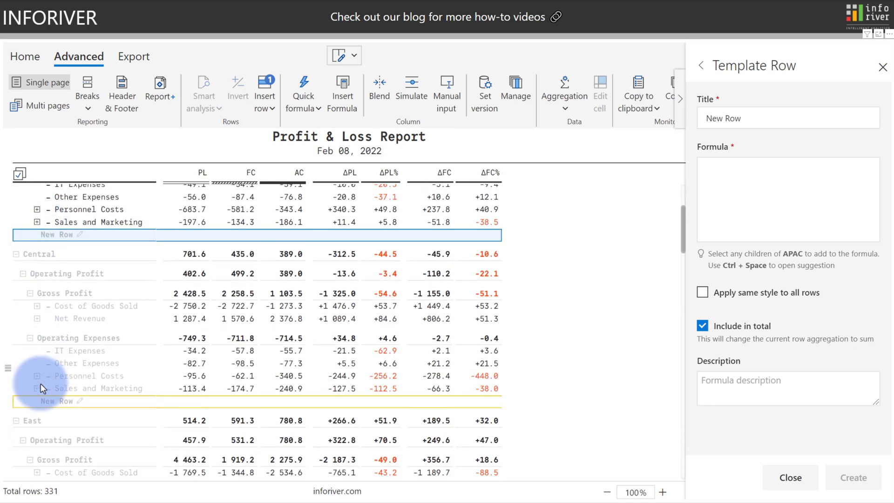
pyautogui.click(41, 253)
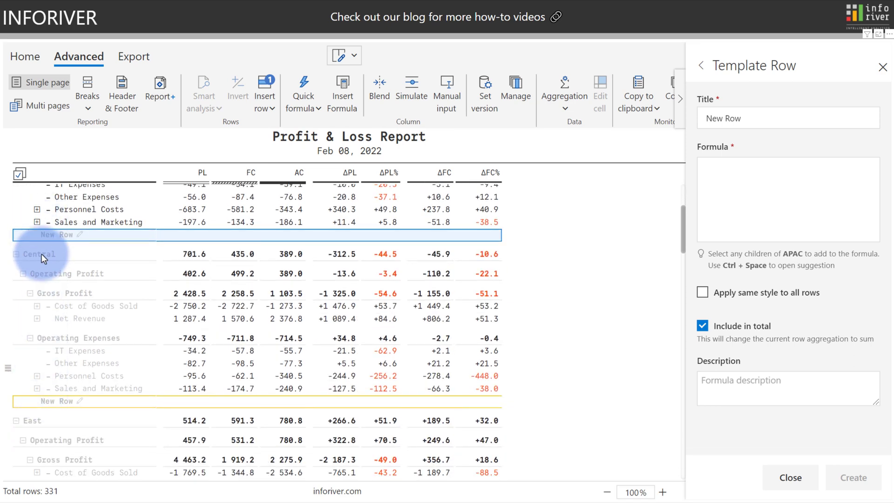
pyautogui.scroll(-4, 41, 253)
pyautogui.scroll(-3, 41, 253)
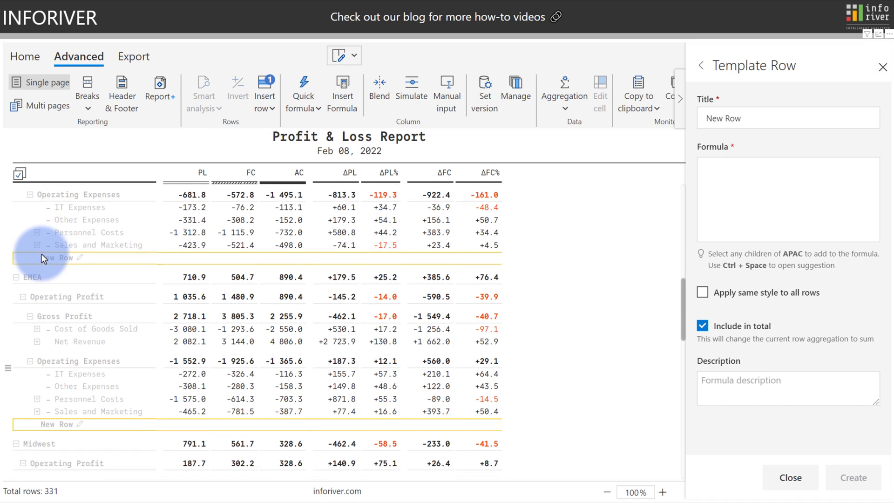
# Create the 'Misc Expenses' template row as Other Expenses + IT Expenses, excluded from totals.
pyautogui.hotkey('ctrl', 'a')
pyautogui.write('Misc Expenses')
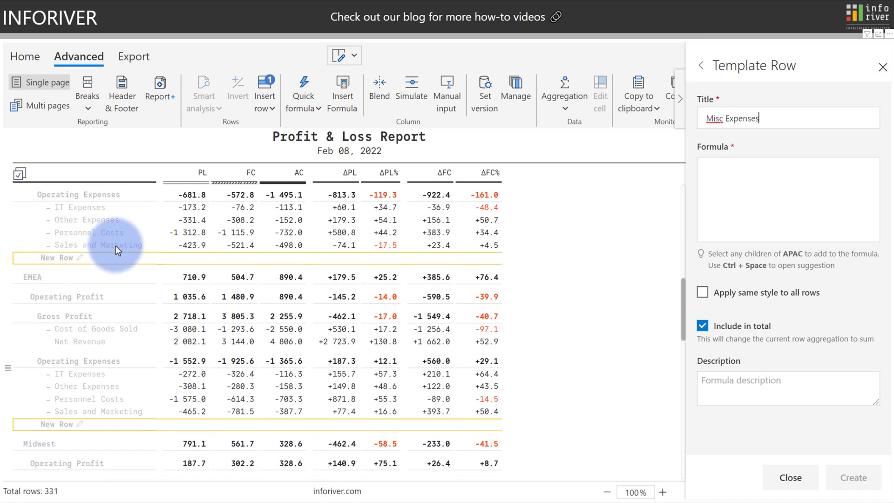
pyautogui.click(722, 177)
pyautogui.click(747, 209)
pyautogui.click(746, 219)
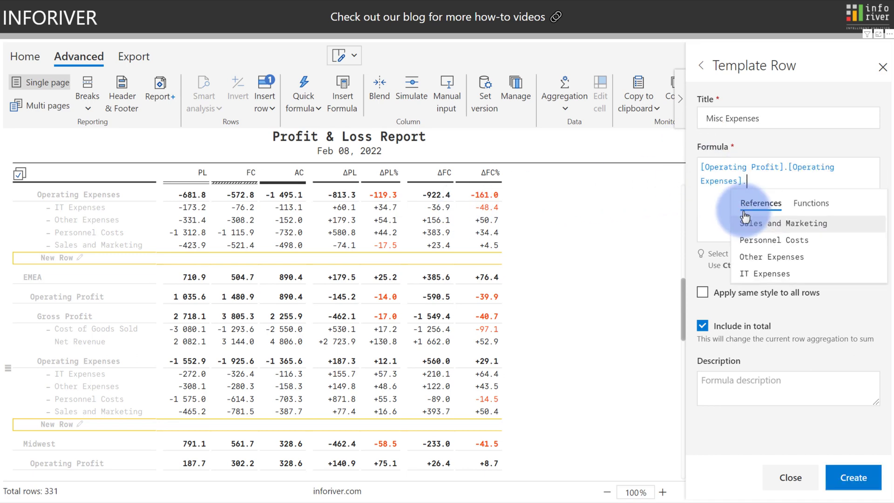
pyautogui.click(764, 256)
pyautogui.write('+')
pyautogui.click(764, 233)
pyautogui.click(761, 237)
pyautogui.click(776, 227)
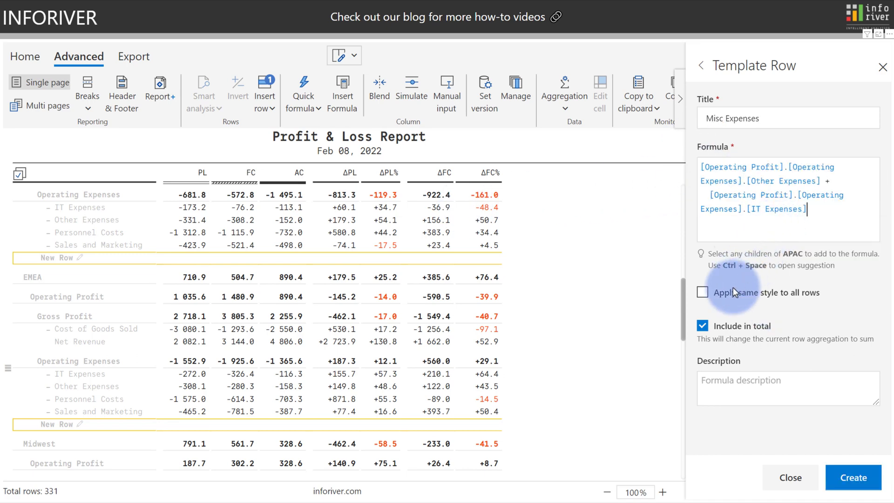
pyautogui.click(702, 326)
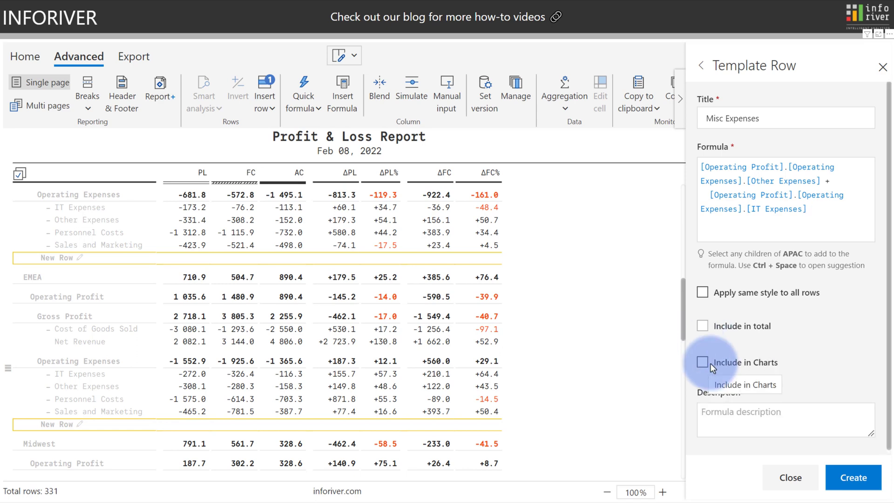
pyautogui.click(838, 474)
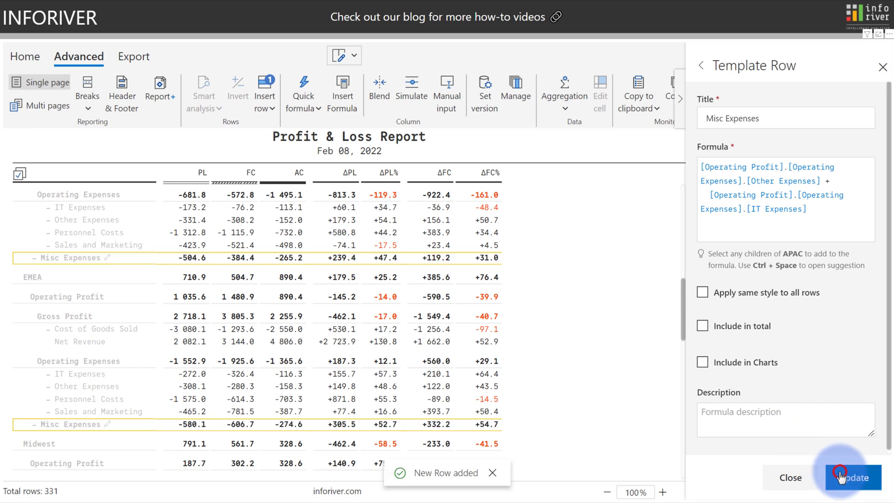